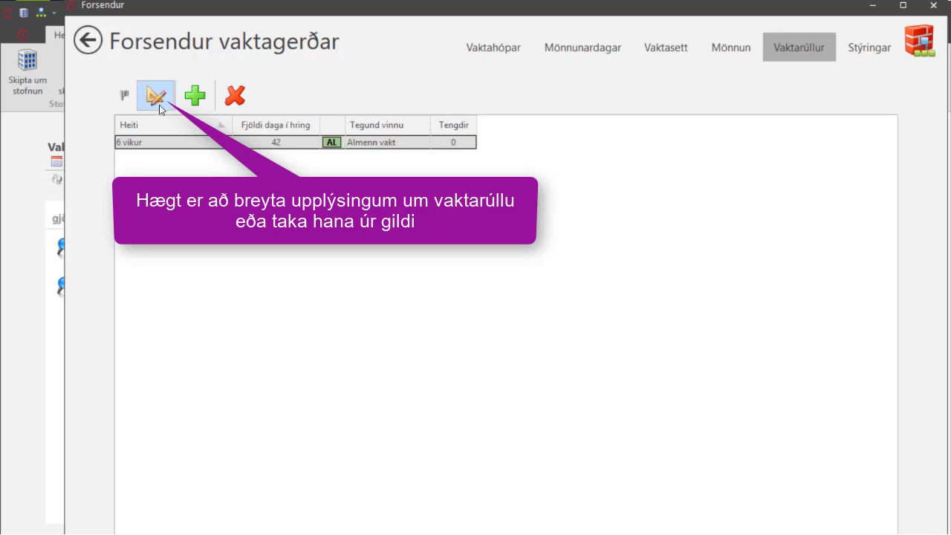
- Take the "6 vikur" shift roster out of force, save and close it, and briefly show the inactive rosters in the list
left_click(157, 105)
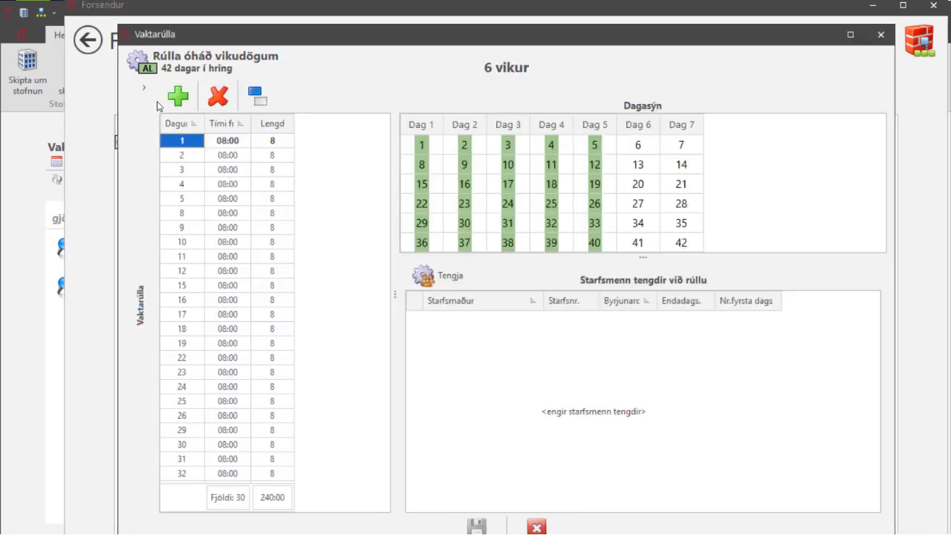
left_click(144, 88)
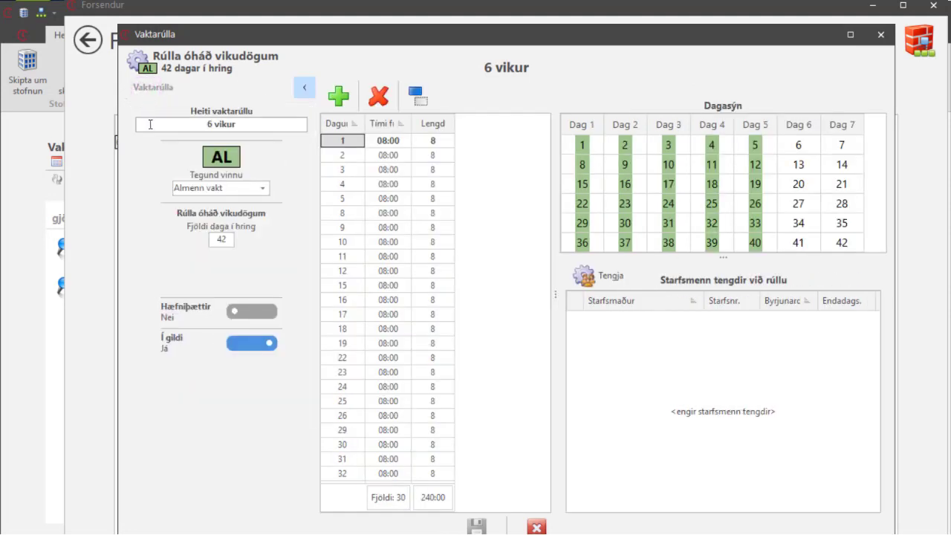
left_click(150, 124)
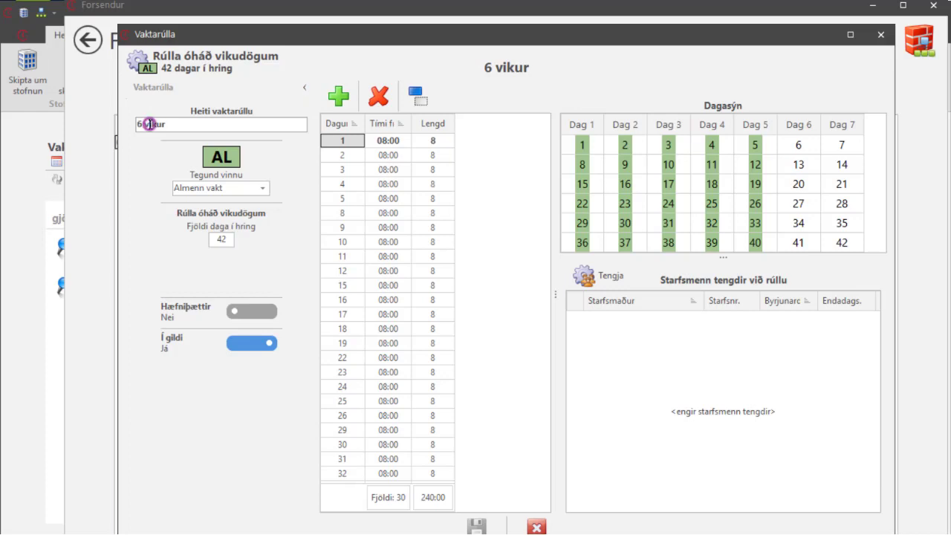
left_click(190, 188)
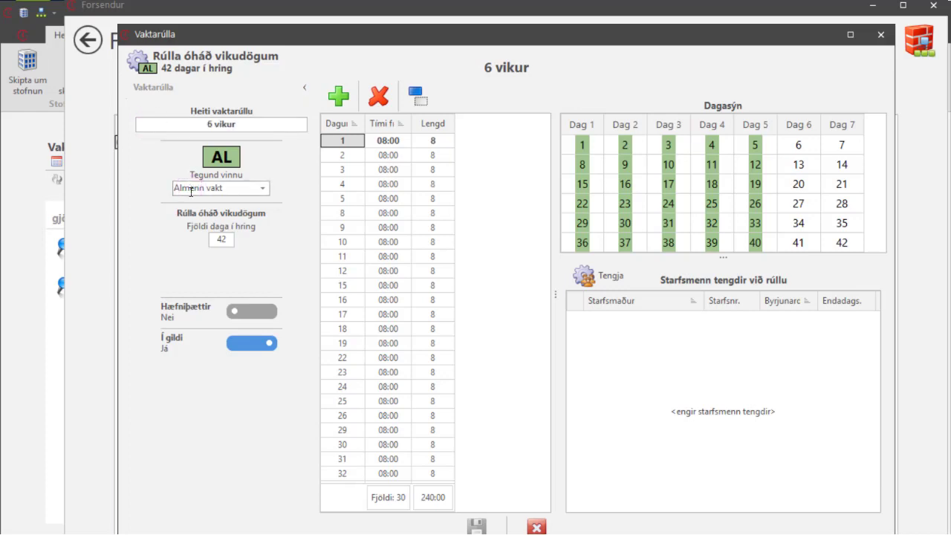
left_click(216, 240)
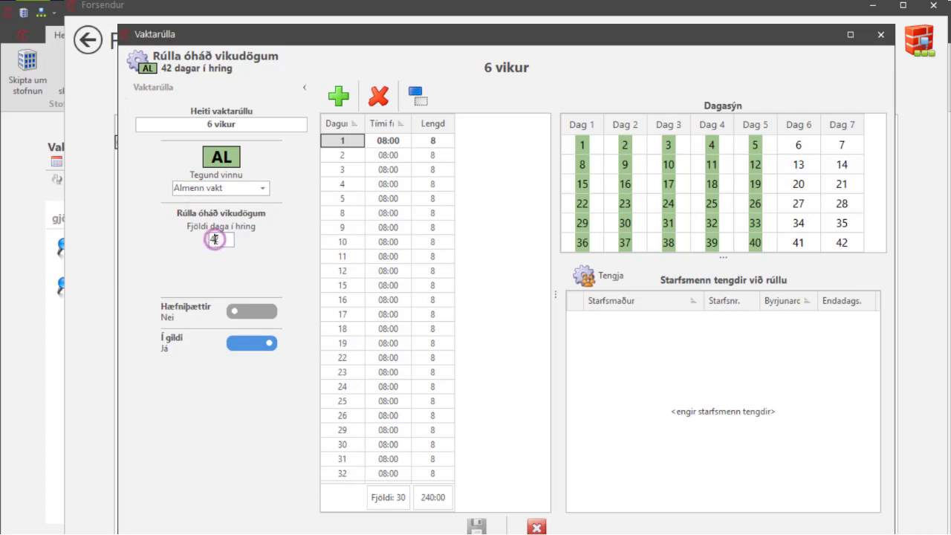
left_click(247, 349)
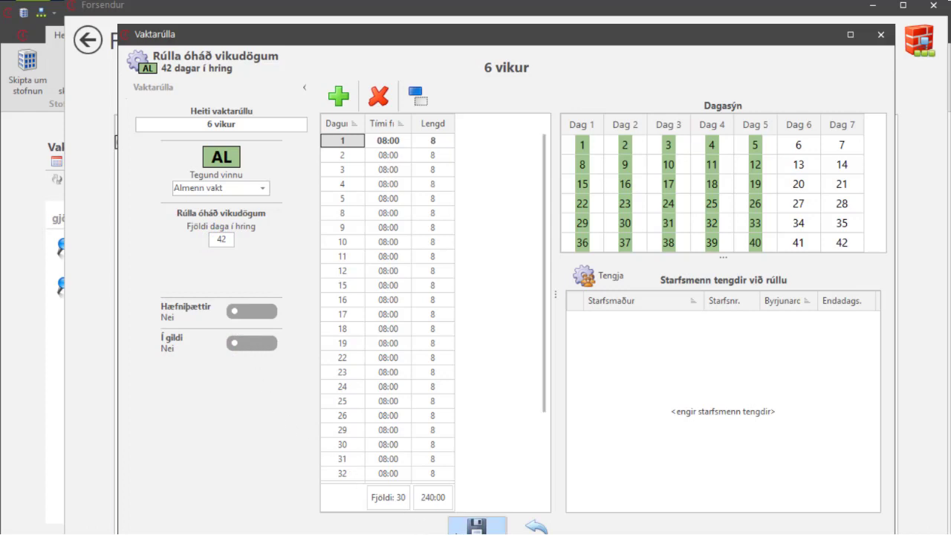
left_click(476, 526)
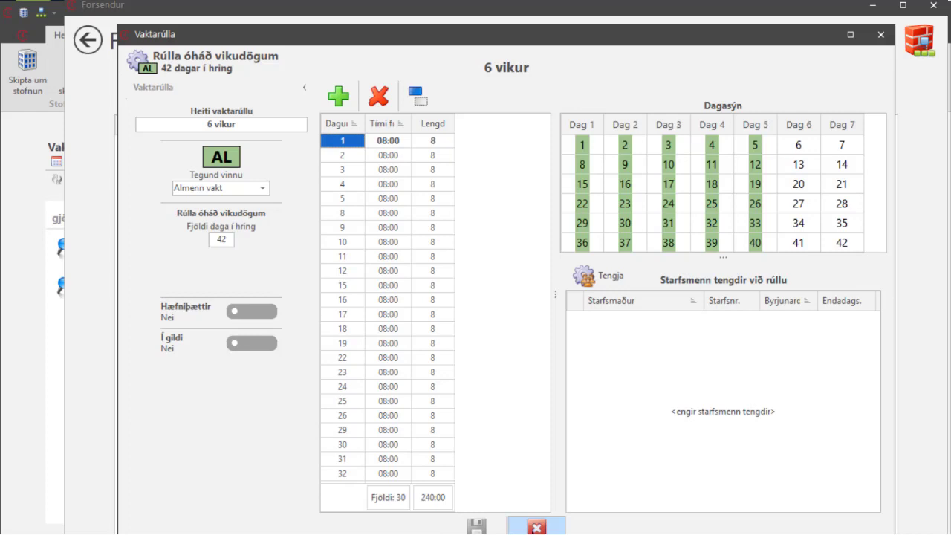
left_click(535, 527)
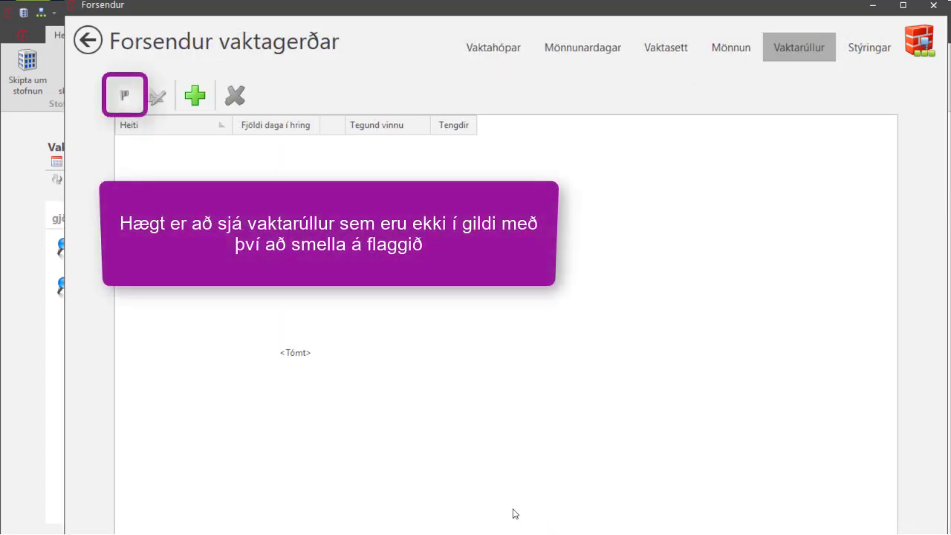
left_click(128, 102)
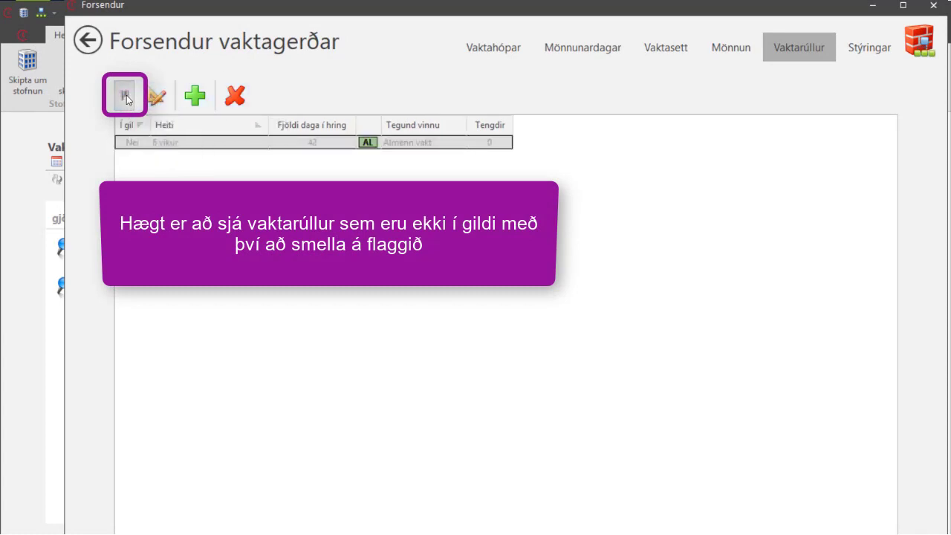
left_click(127, 100)
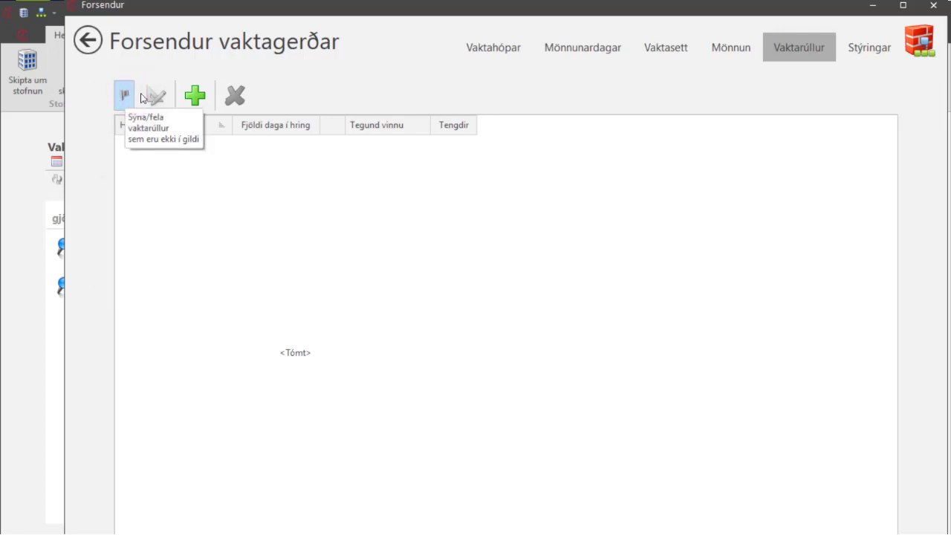
- Create and save a weekday-based shift roster named "Önnur hvor helgi" with work type Almenn vakt and a 2-week cycle
left_click(183, 97)
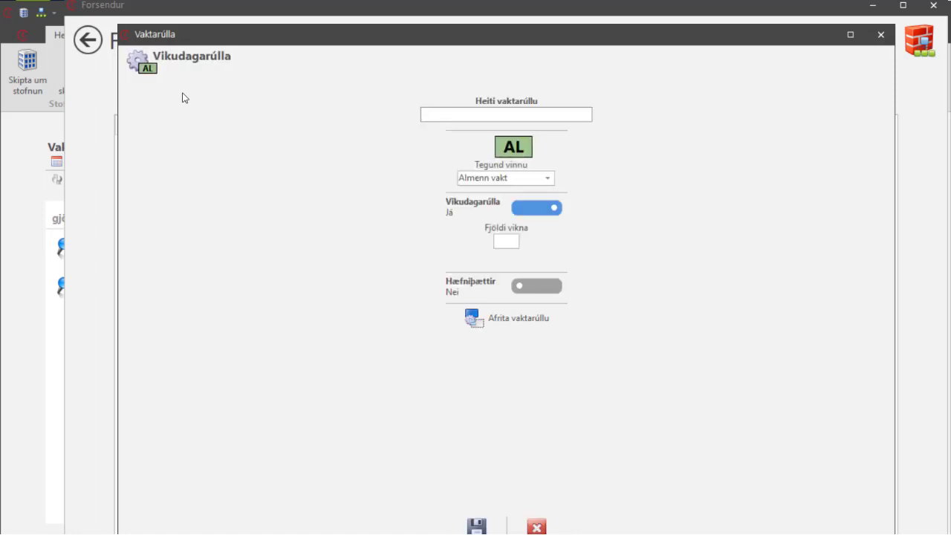
type("Ö")
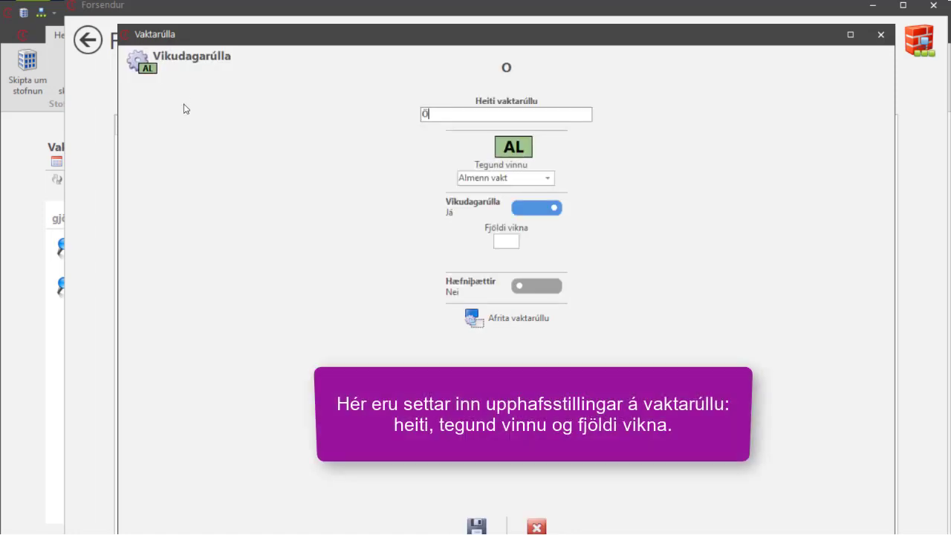
type("nnur hvo")
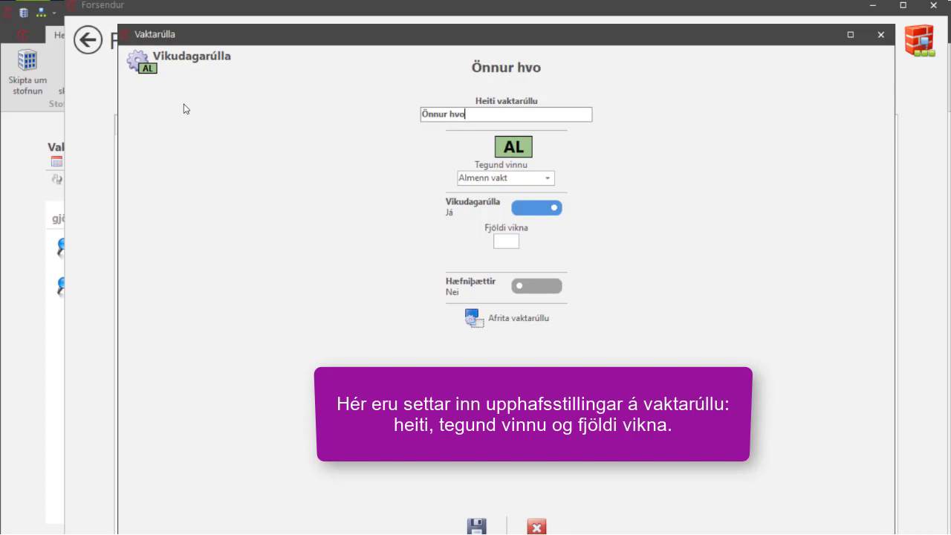
type("r helgi")
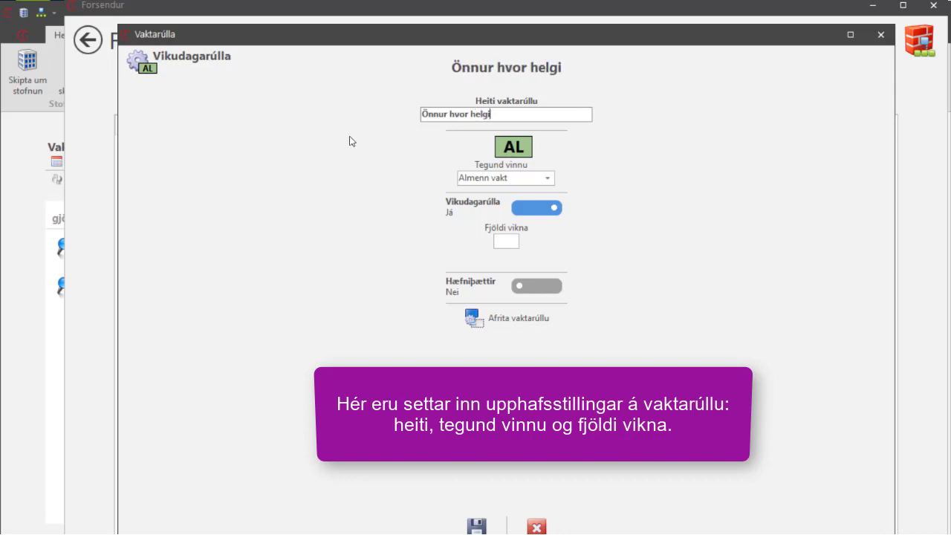
left_click(547, 180)
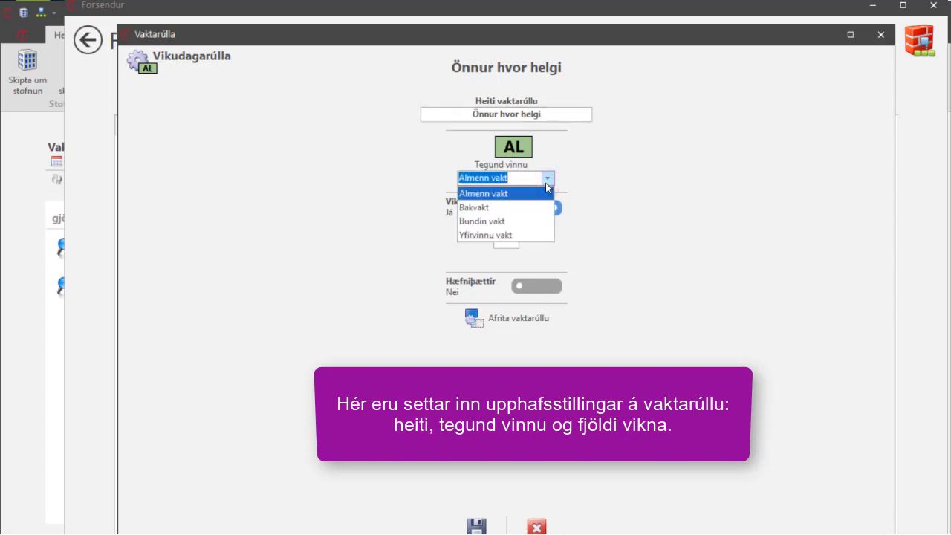
left_click(546, 183)
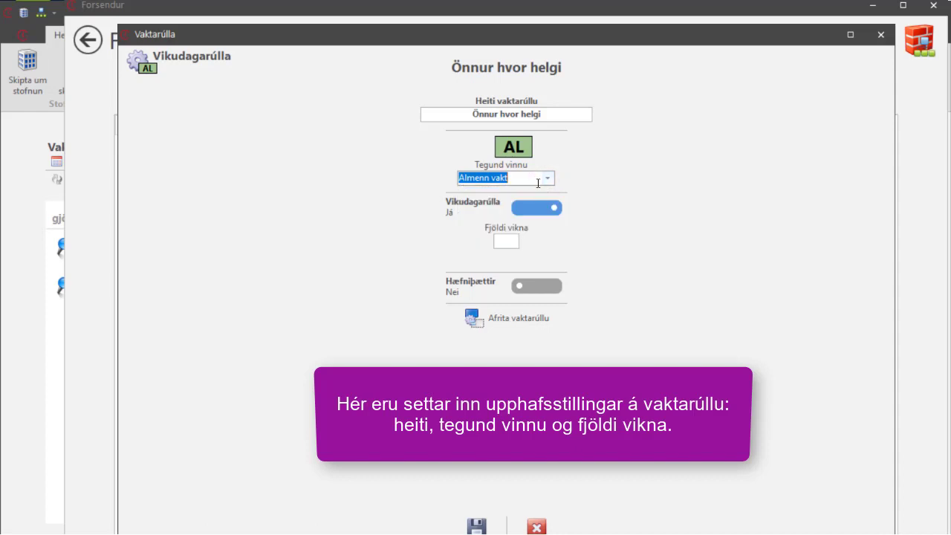
left_click(504, 242)
type("2")
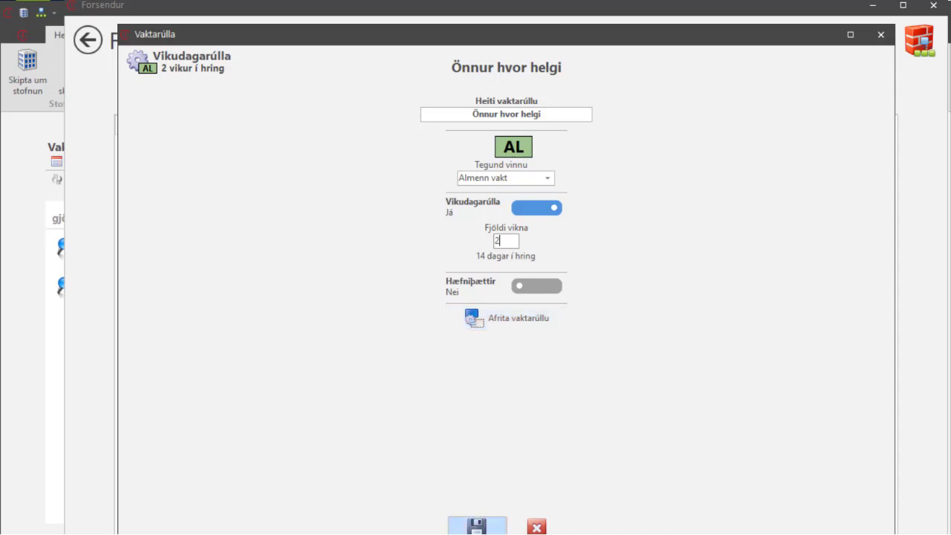
left_click(476, 526)
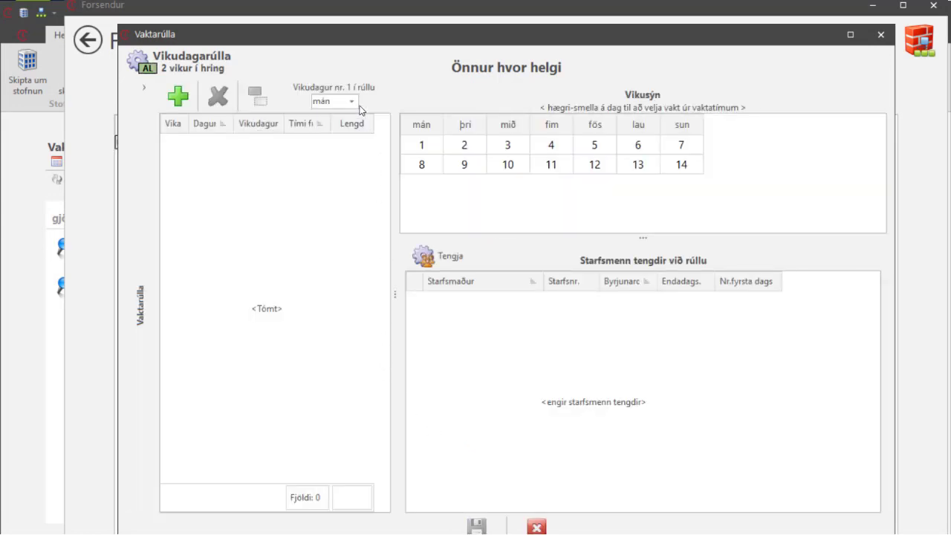
- Add a roster shift on day 5 starting at 15:30 with a length of 8 hours
left_click(352, 101)
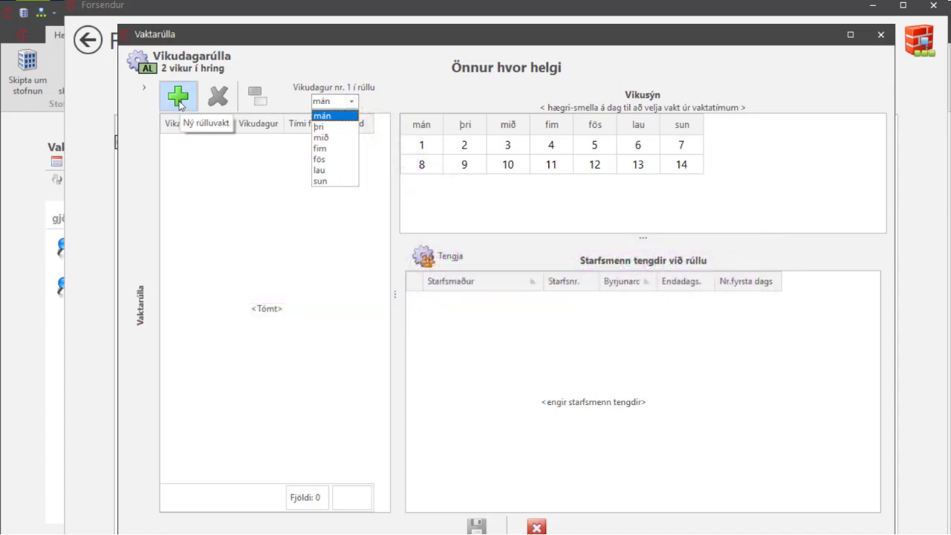
left_click(179, 105)
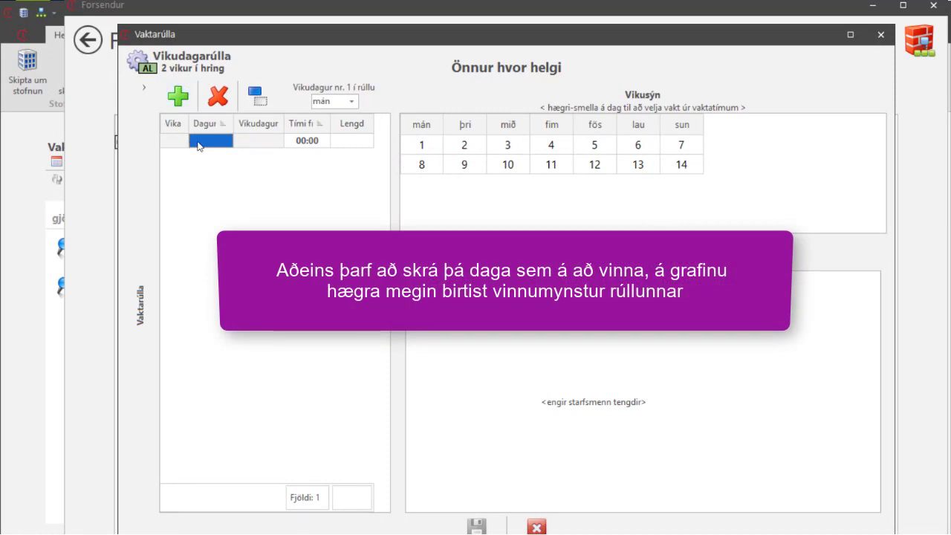
left_click(199, 147)
type("5")
left_click(265, 143)
left_click(300, 143)
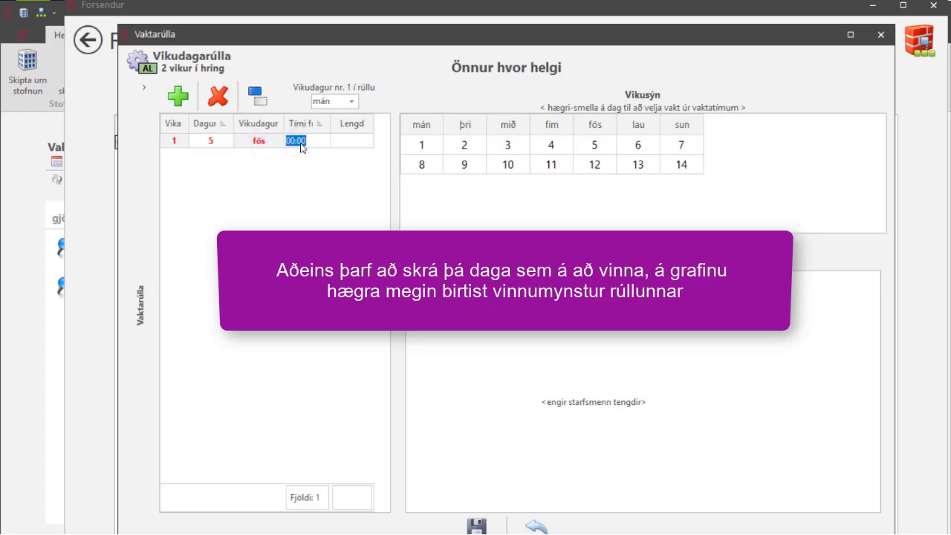
type("15:30")
left_click(353, 146)
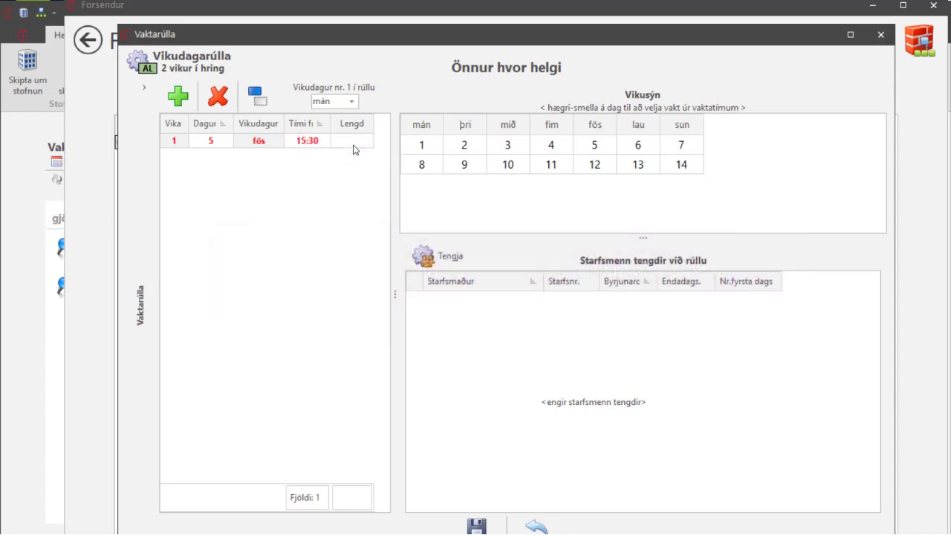
type("8")
key("Return")
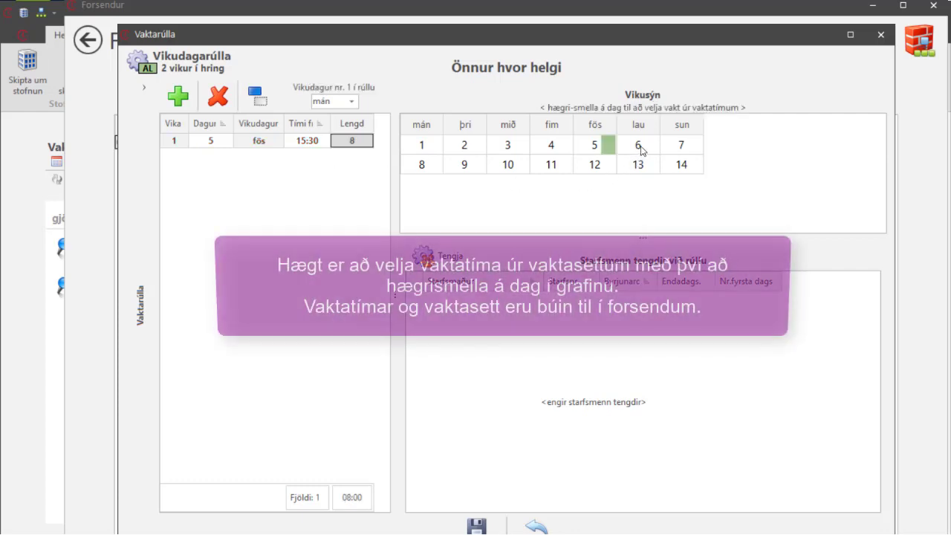
- Assign the predefined 15:30 - 23:30 shift to days 6 and 7 in the week view
right_click(640, 147)
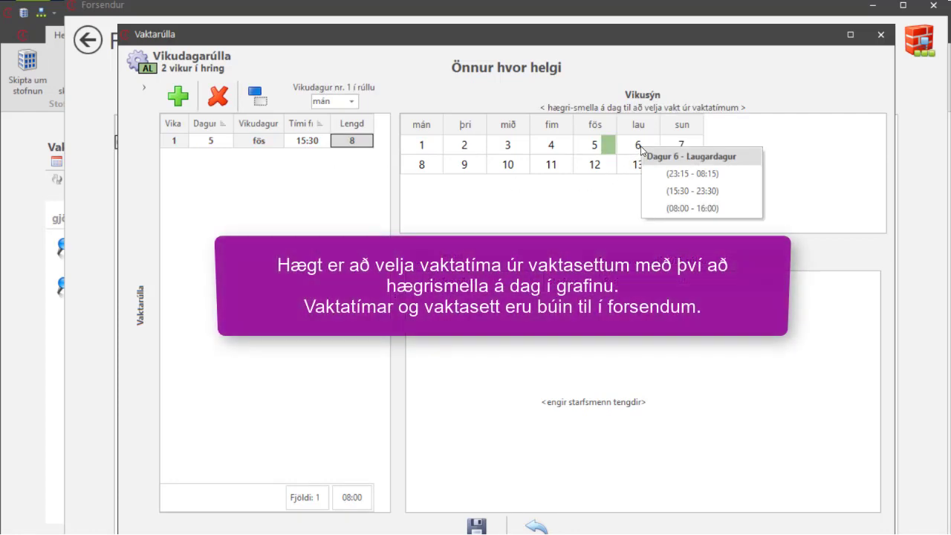
left_click(662, 194)
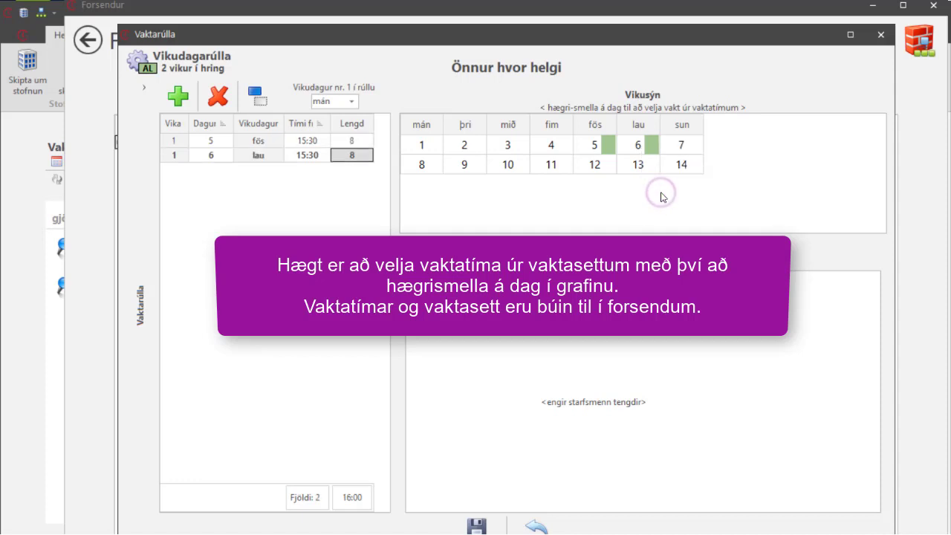
right_click(679, 149)
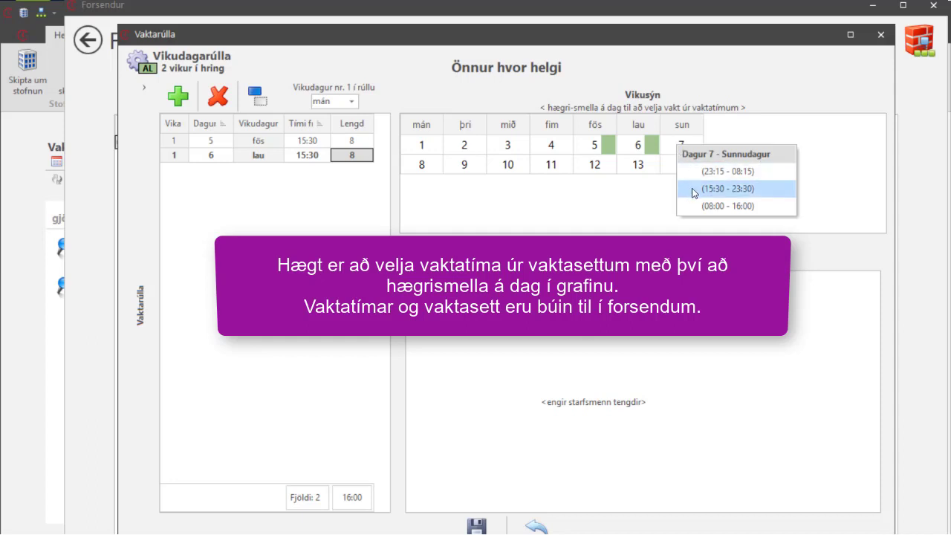
left_click(694, 192)
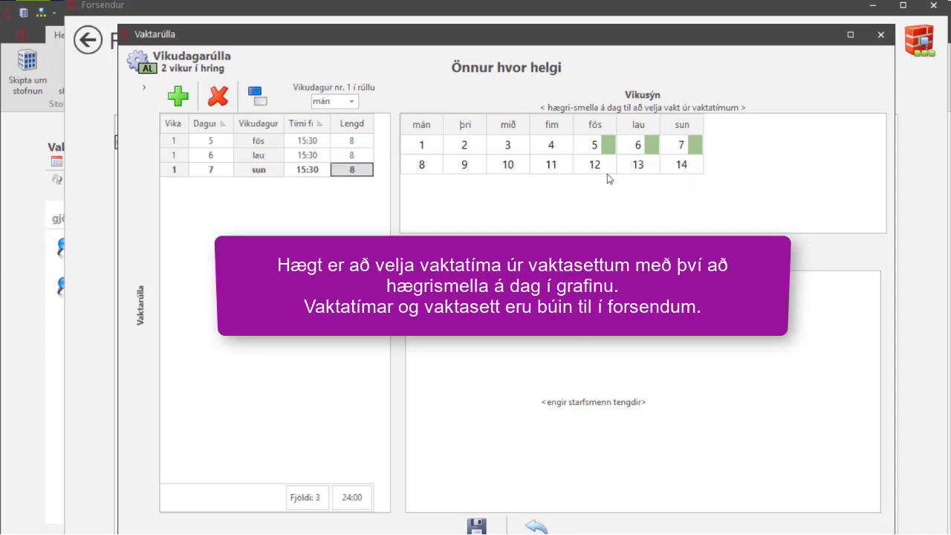
- Assign the predefined 08:00 - 16:00 shift to Monday, day 8, and delete that shift again
right_click(423, 167)
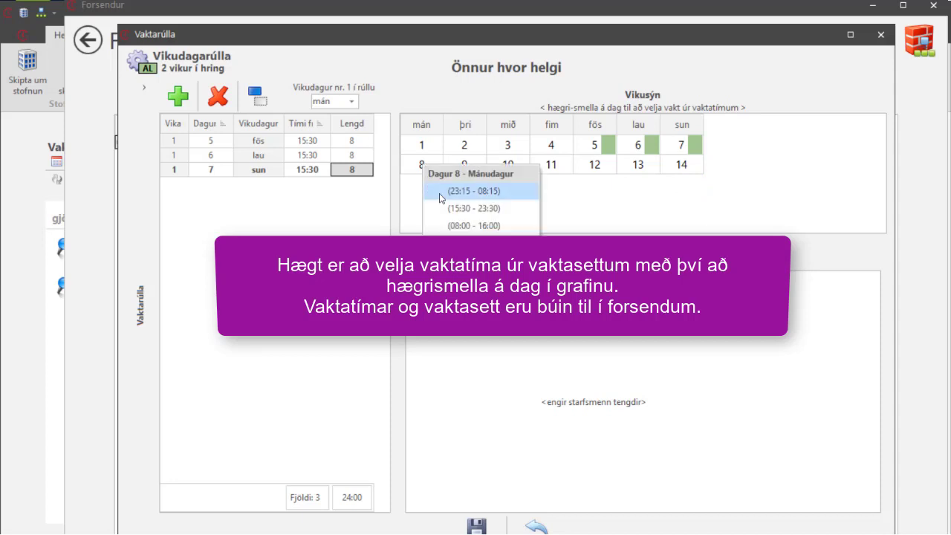
left_click(453, 226)
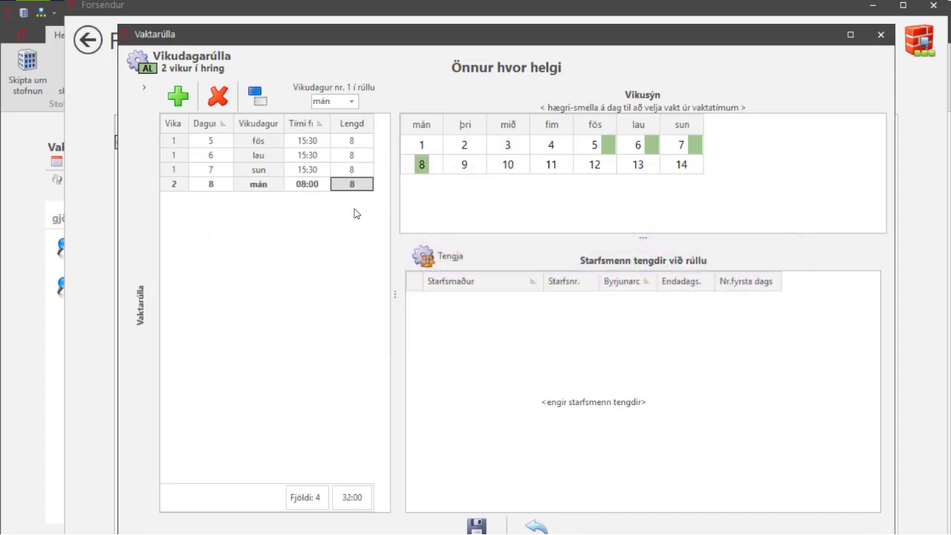
left_click(217, 96)
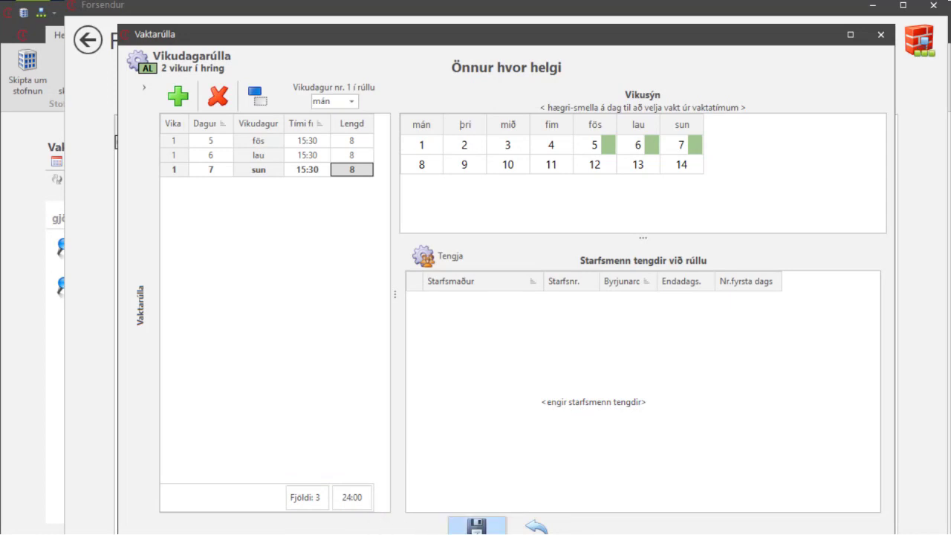
- Save the shifts of the "Önnur hvor helgi" roster and close its window
left_click(477, 526)
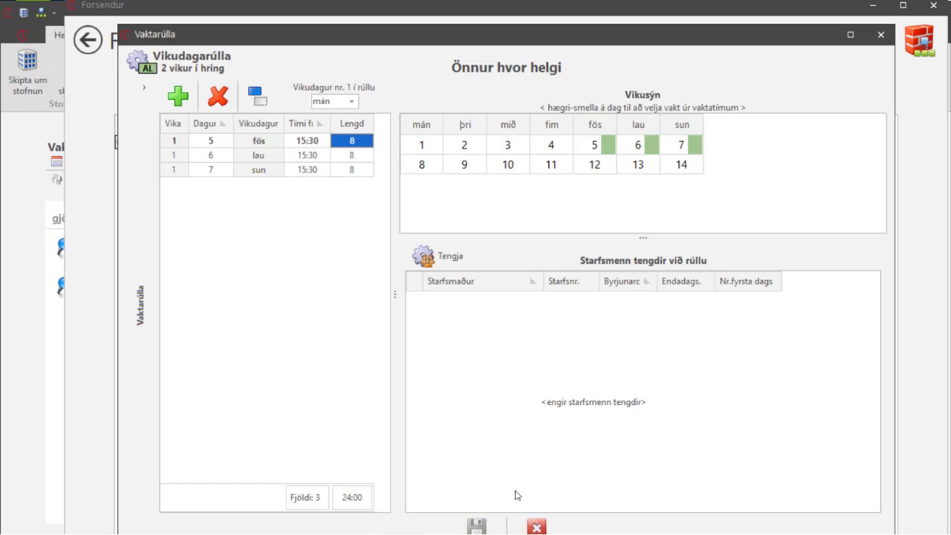
left_click(535, 528)
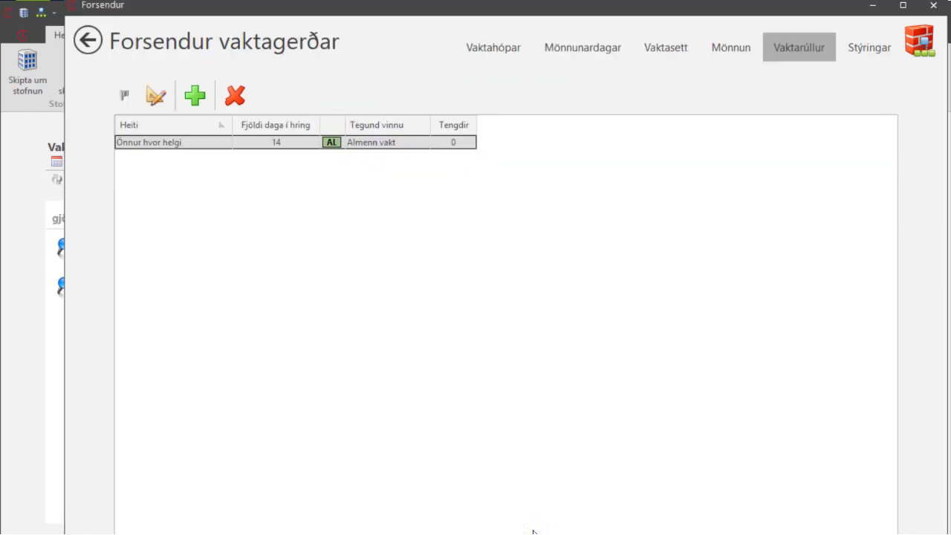